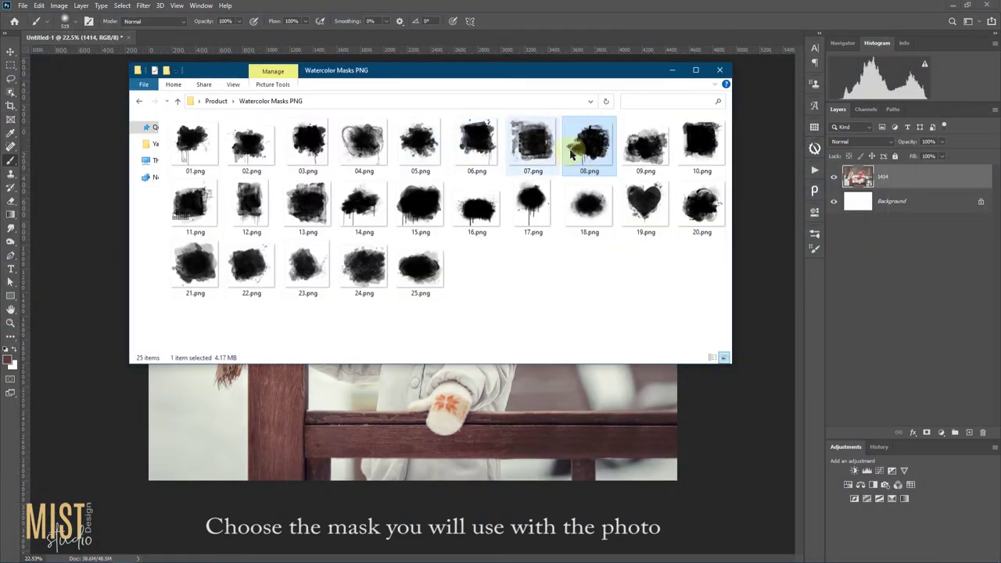
# Step: Place the mask 08.png on the canvas, scale it to 21.36% and position it over the middle of the photo
pyautogui.moveTo(590, 151); pyautogui.dragTo(451, 405)
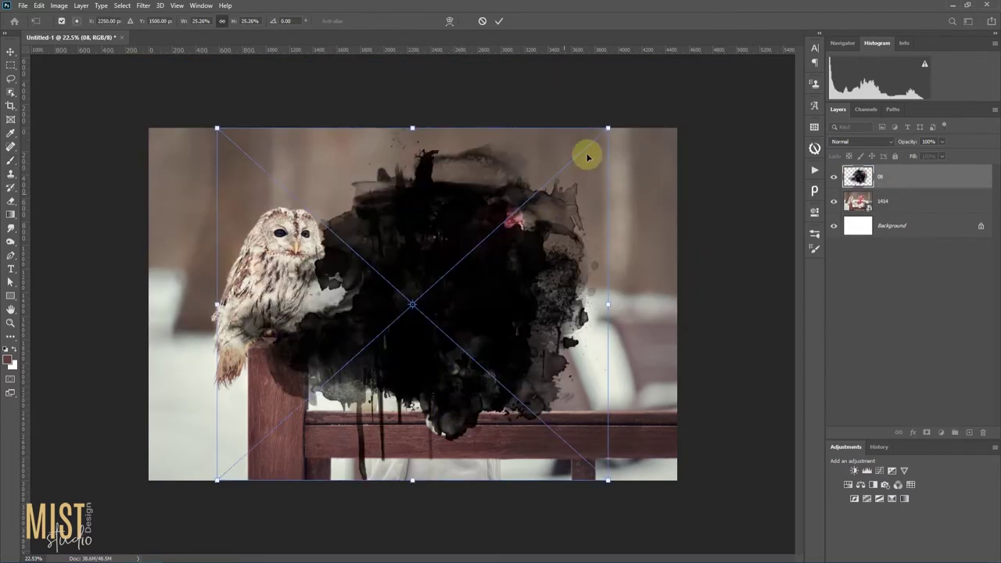
pyautogui.click(222, 21)
pyautogui.moveTo(604, 131); pyautogui.dragTo(555, 208)
pyautogui.moveTo(487, 312); pyautogui.dragTo(506, 293)
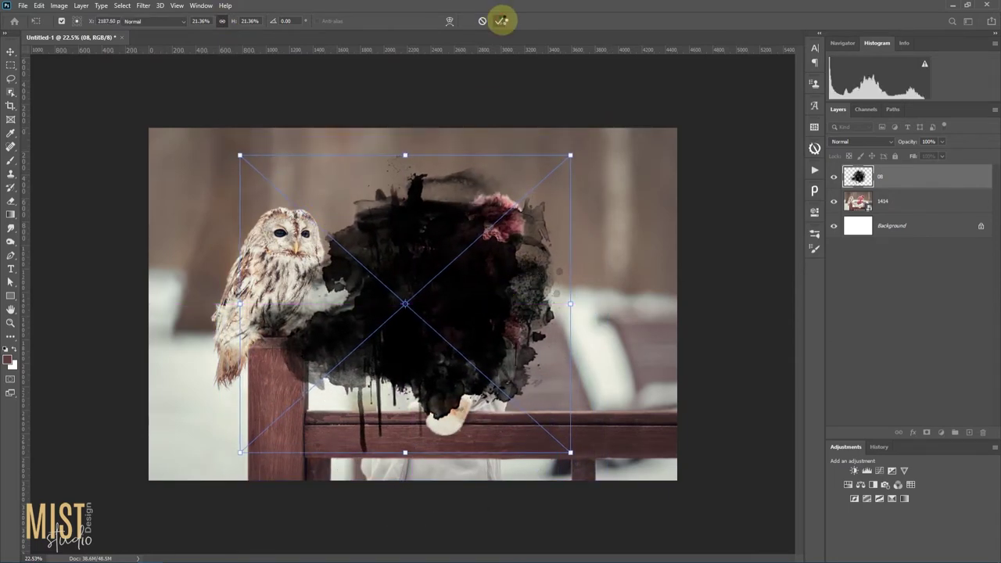
pyautogui.click(501, 21)
# Step: Reorder the photo layer 1414 above the mask layer 08 and clip it to the mask
pyautogui.click(918, 201)
pyautogui.moveTo(925, 187); pyautogui.dragTo(923, 165)
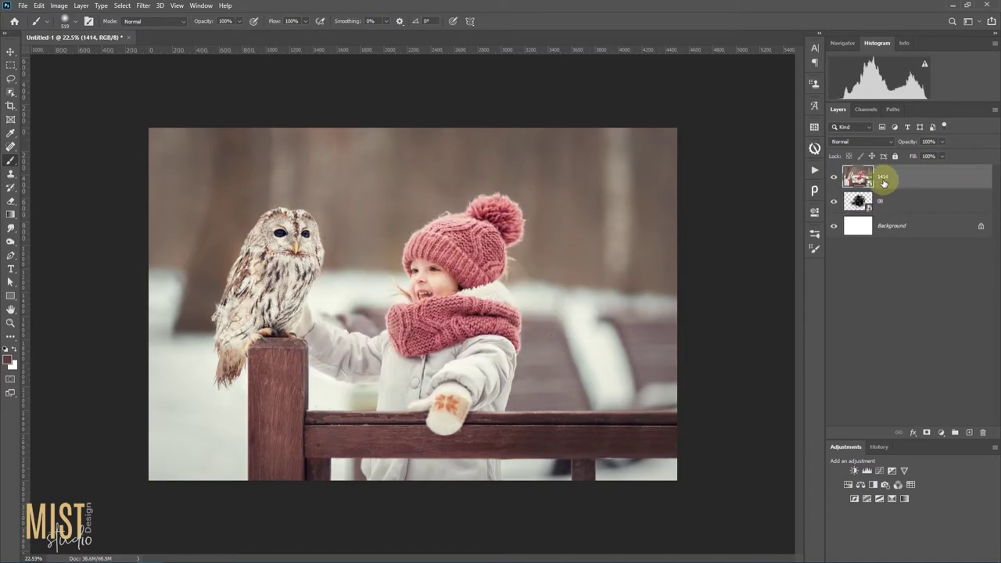
pyautogui.rightClick(918, 182)
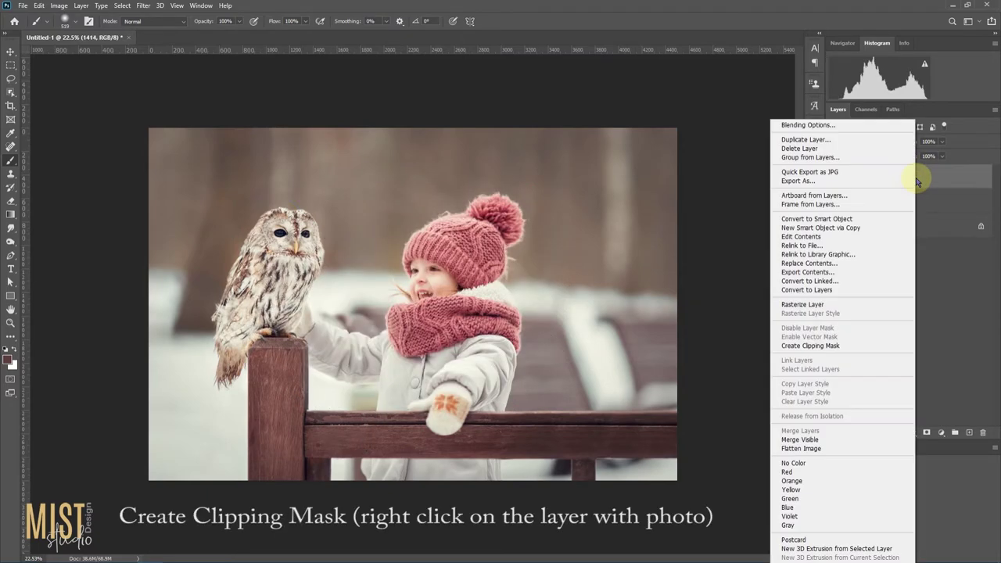
pyautogui.click(850, 346)
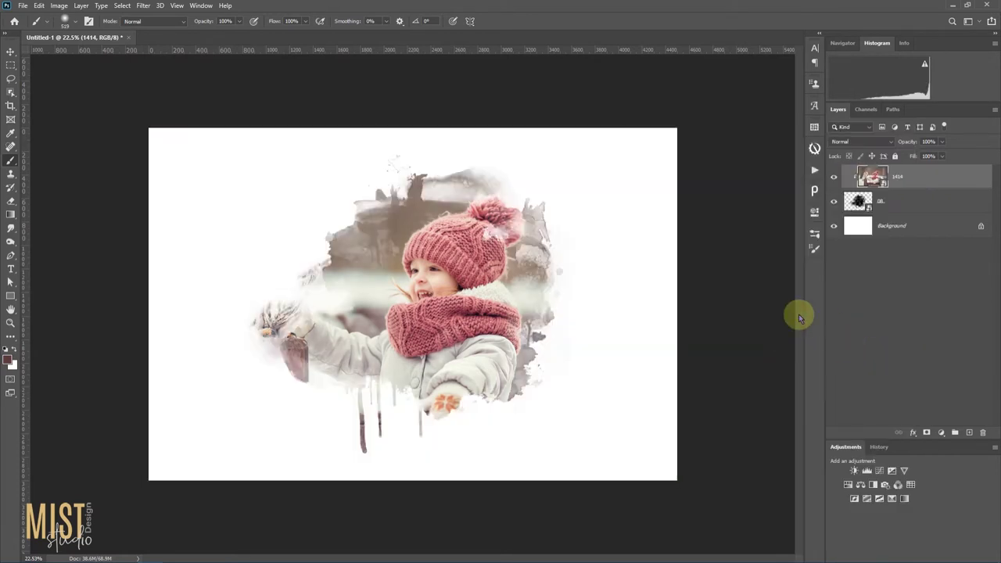
# Step: Scale the clipped photo to 53.82% and position it so the owl and the girl both fall inside the watercolor mask
pyautogui.click(10, 52)
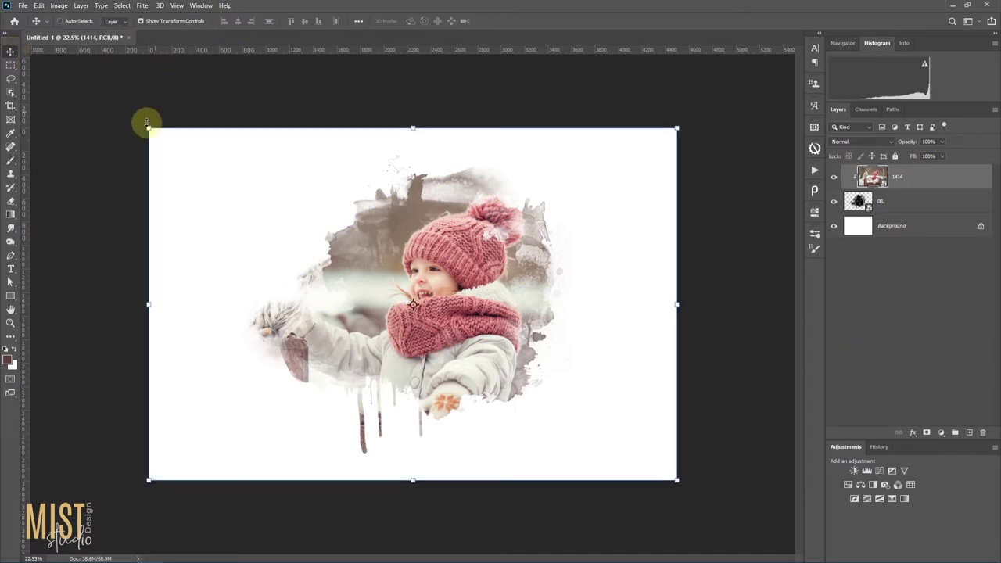
pyautogui.click(148, 125)
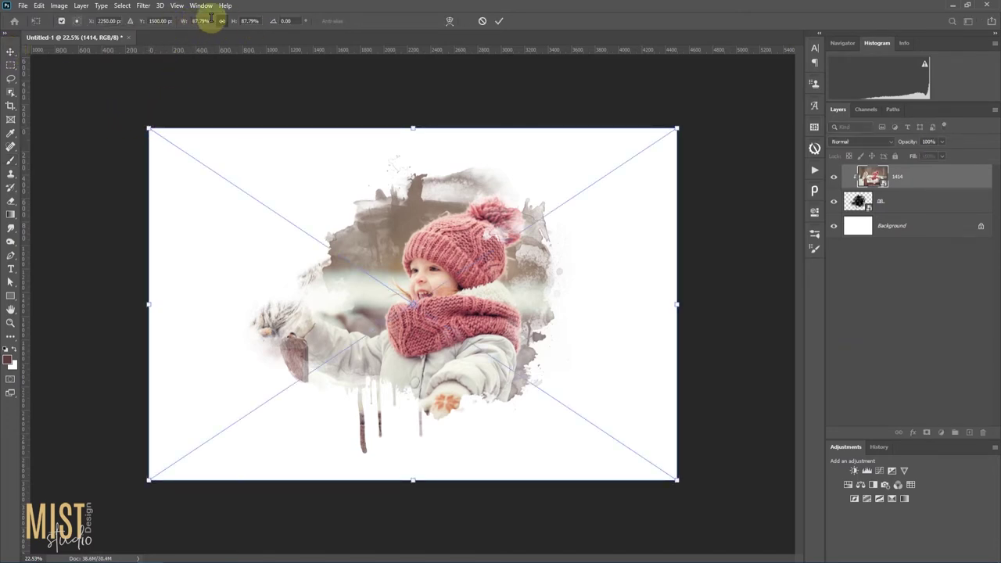
pyautogui.moveTo(150, 128); pyautogui.dragTo(269, 212)
pyautogui.moveTo(422, 286); pyautogui.dragTo(408, 261)
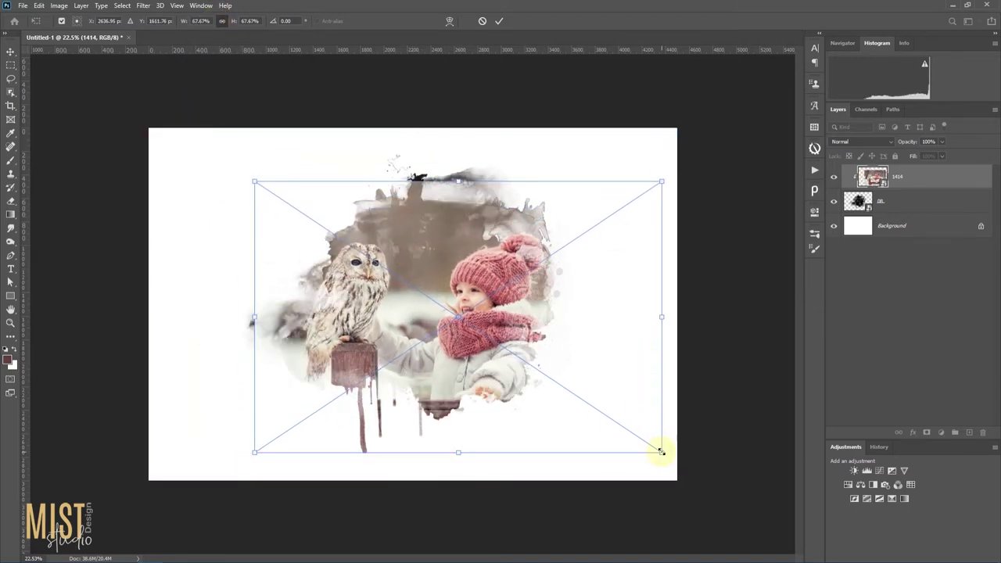
pyautogui.moveTo(660, 448); pyautogui.dragTo(617, 404)
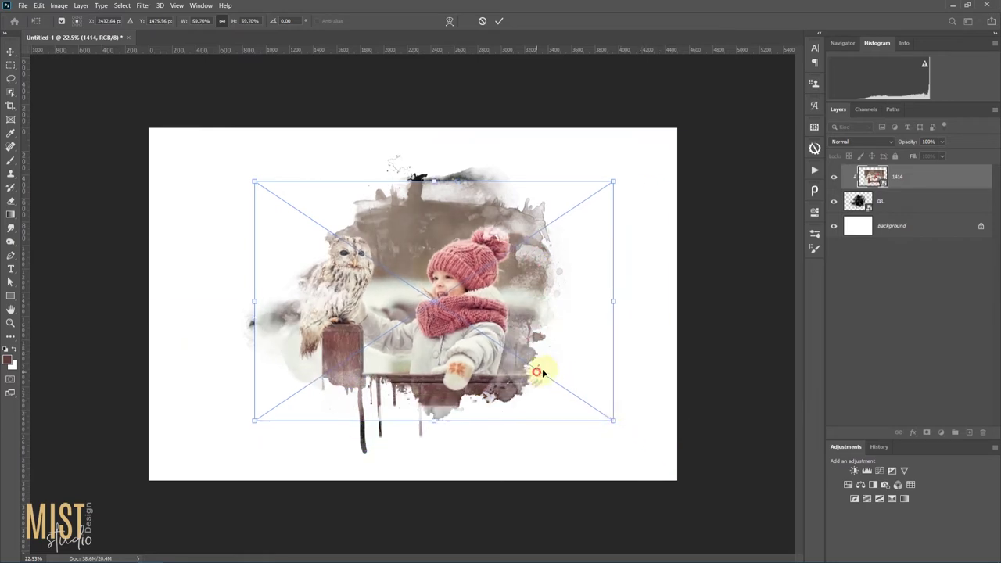
pyautogui.moveTo(543, 375); pyautogui.dragTo(550, 370)
pyautogui.moveTo(626, 178); pyautogui.dragTo(596, 194)
pyautogui.moveTo(563, 360); pyautogui.dragTo(570, 349)
pyautogui.moveTo(271, 188); pyautogui.dragTo(274, 189)
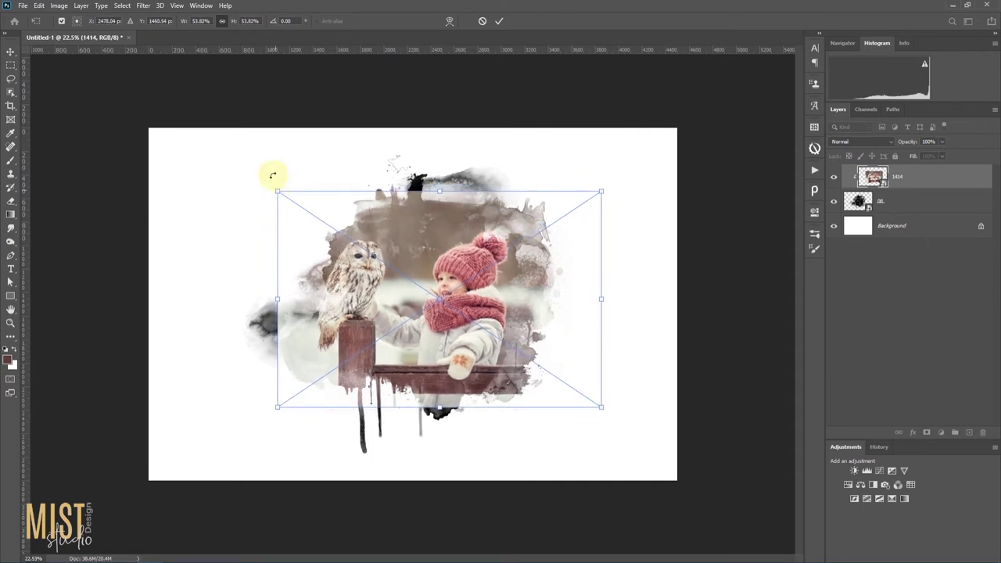
pyautogui.click(499, 20)
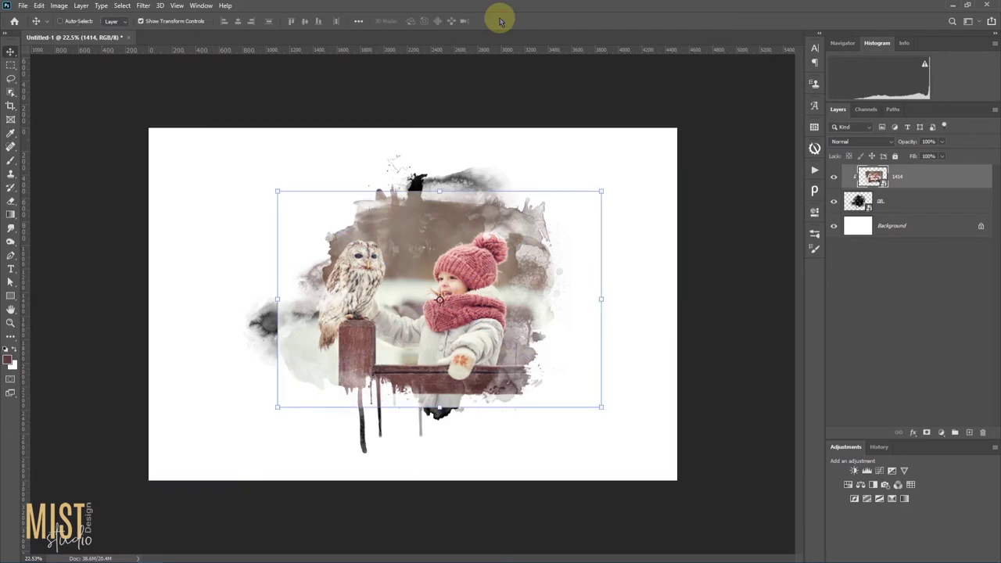
# Step: Add a new empty layer above the photo and clip it to the mask
pyautogui.click(970, 432)
pyautogui.rightClick(909, 184)
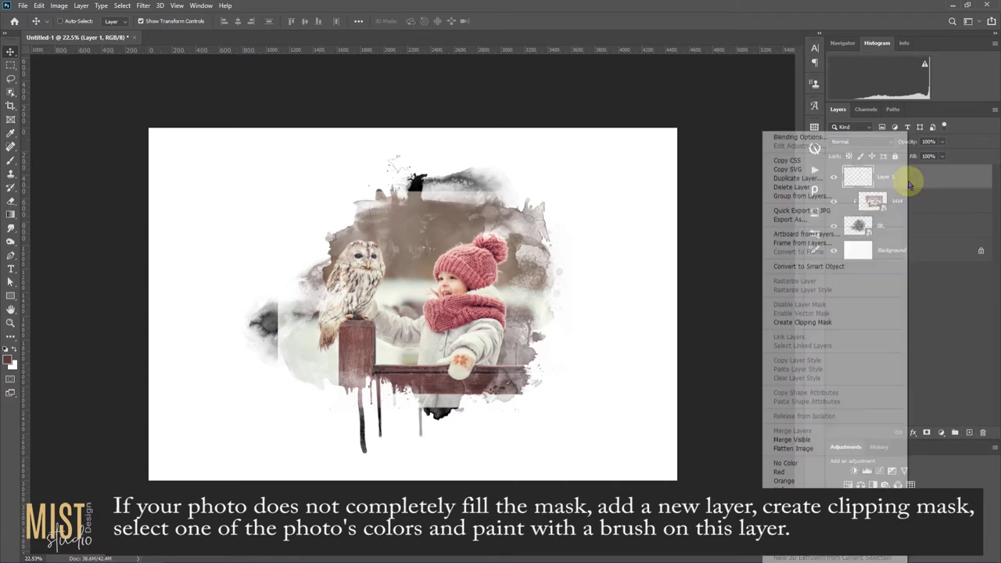
pyautogui.click(827, 323)
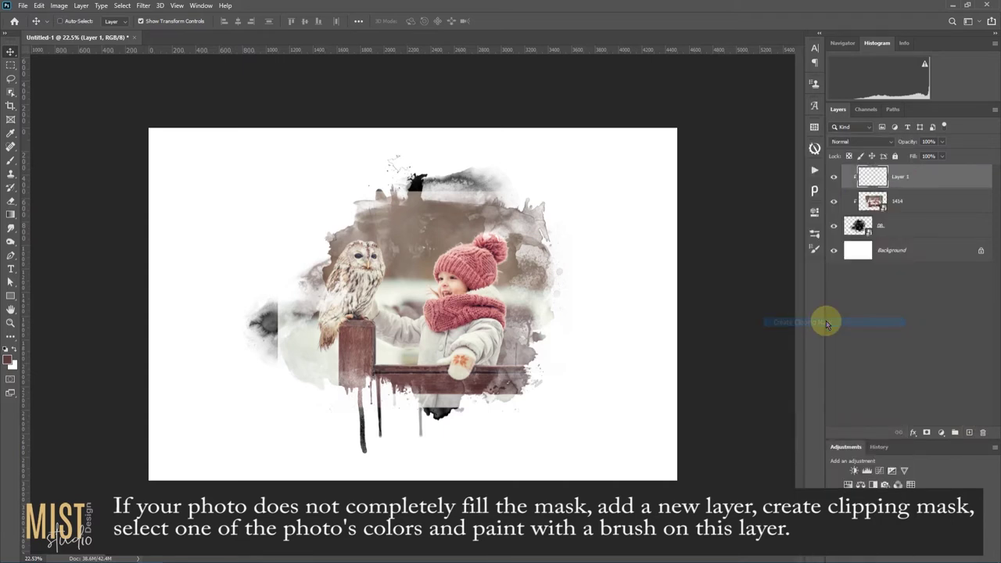
# Step: Sample the photo's brown backdrop color with the Brush tool and paint the uncovered black mask areas along the photo's upper edge
pyautogui.click(11, 162)
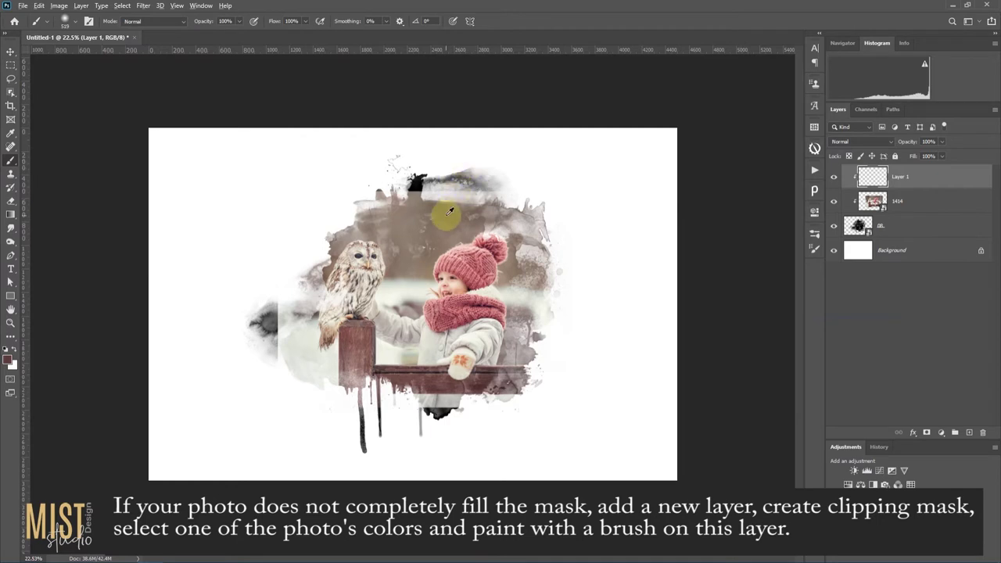
pyautogui.keyDown('alt'); pyautogui.click(419, 206); pyautogui.keyUp('alt')
pyautogui.moveTo(415, 202)
pyautogui.mouseDown()
pyautogui.moveTo(409, 174)
pyautogui.moveTo(491, 168)
pyautogui.moveTo(391, 166)
pyautogui.moveTo(414, 156)
pyautogui.moveTo(313, 286)
pyautogui.mouseUp()
# Step: Paint the uncovered mask area beside the owl with pale tones sampled from the snow, reducing the brush to 277 px
pyautogui.keyDown('alt'); pyautogui.click(308, 342); pyautogui.keyUp('alt')
pyautogui.moveTo(258, 321)
pyautogui.mouseDown()
pyautogui.moveTo(264, 340)
pyautogui.moveTo(268, 331)
pyautogui.moveTo(265, 361)
pyautogui.mouseUp()
pyautogui.scroll(1, 265, 361)
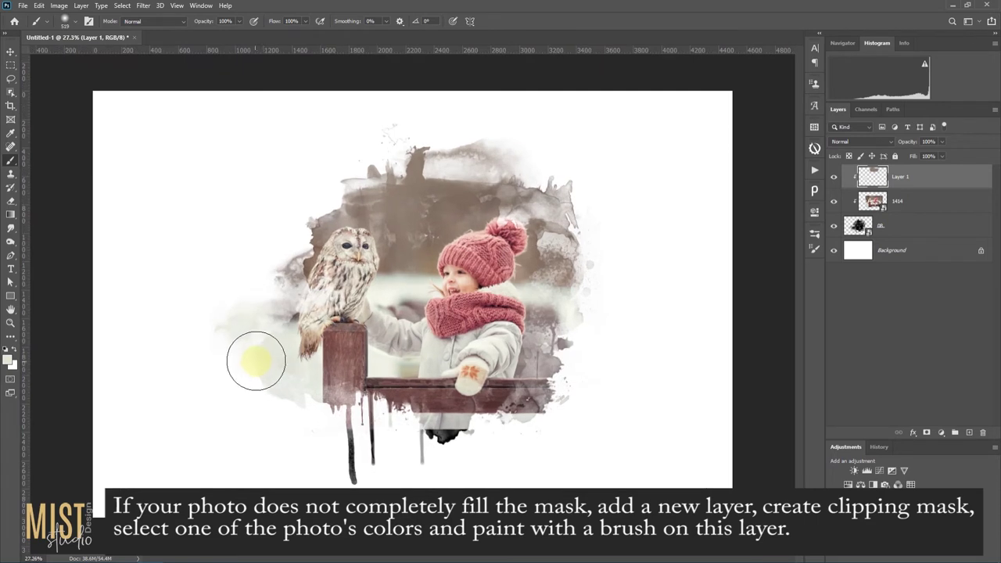
pyautogui.keyDown('alt'); pyautogui.rightClick(251, 363); pyautogui.keyUp('alt')
pyautogui.moveTo(251, 363); pyautogui.dragTo(250, 353)
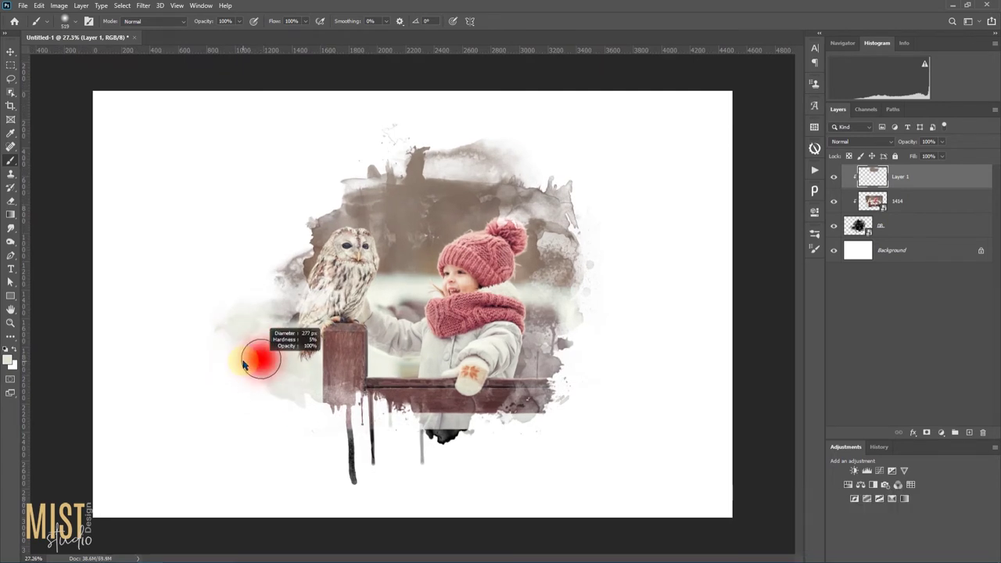
pyautogui.keyDown('alt'); pyautogui.click(294, 319); pyautogui.keyUp('alt')
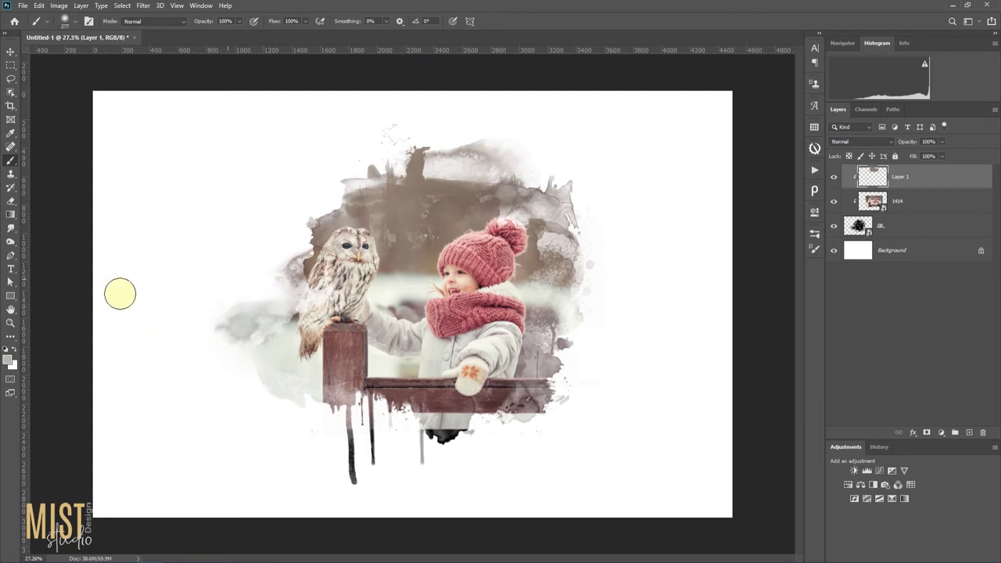
# Step: Sample the fence's reddish brown and paint it over the black mask areas and drips below the fence
pyautogui.keyDown('alt'); pyautogui.click(451, 407); pyautogui.keyUp('alt')
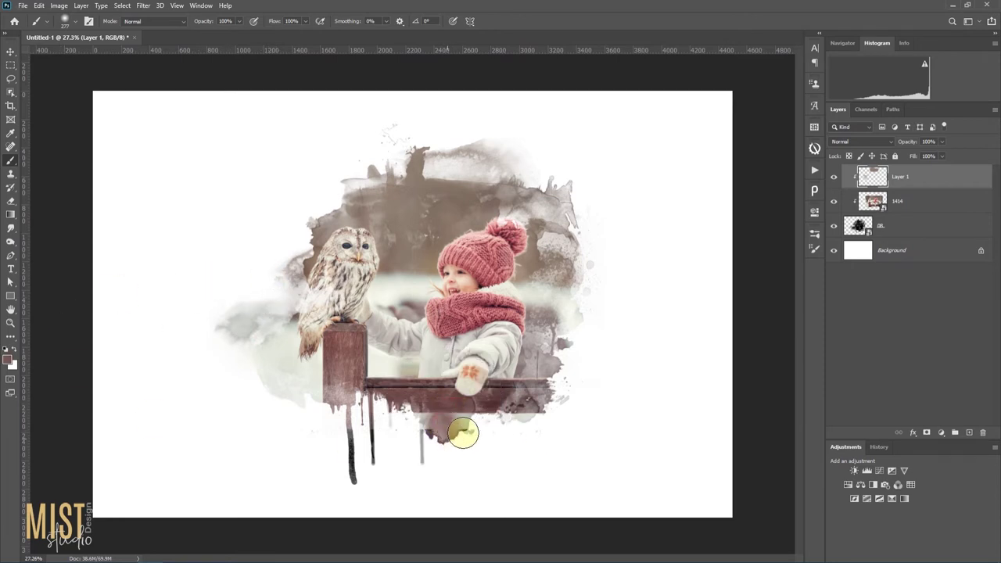
pyautogui.moveTo(439, 433)
pyautogui.mouseDown()
pyautogui.moveTo(426, 456)
pyautogui.moveTo(451, 428)
pyautogui.moveTo(459, 446)
pyautogui.moveTo(422, 427)
pyautogui.moveTo(455, 434)
pyautogui.moveTo(446, 439)
pyautogui.moveTo(504, 416)
pyautogui.moveTo(546, 412)
pyautogui.mouseUp()
pyautogui.moveTo(342, 454)
pyautogui.mouseDown()
pyautogui.moveTo(351, 368)
pyautogui.moveTo(359, 490)
pyautogui.moveTo(378, 419)
pyautogui.moveTo(374, 447)
pyautogui.moveTo(386, 429)
pyautogui.moveTo(395, 464)
pyautogui.moveTo(417, 471)
pyautogui.moveTo(390, 434)
pyautogui.mouseUp()
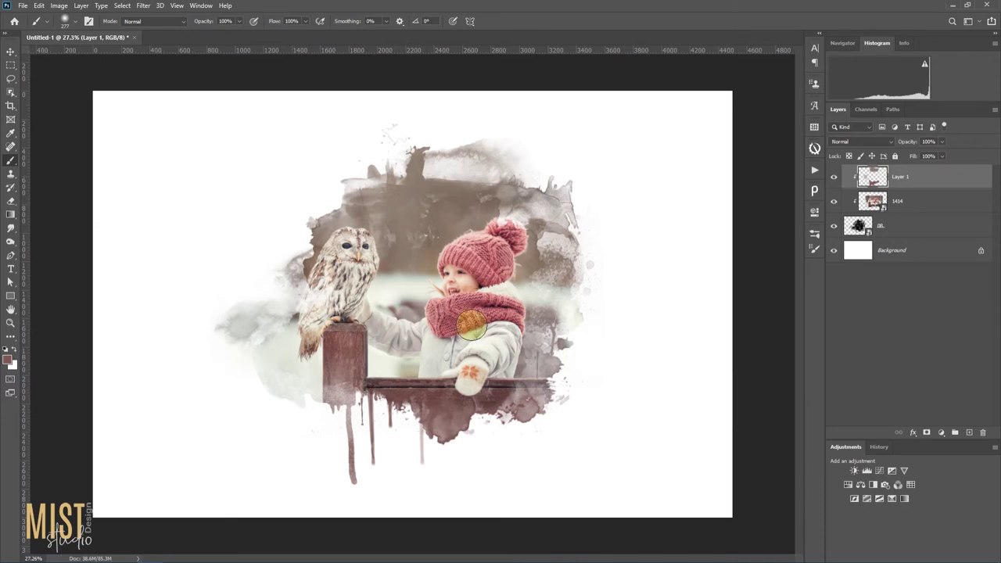
# Step: Rasterize the mask layer 08
pyautogui.scroll(1, 474, 325)
pyautogui.scroll(1, 472, 311)
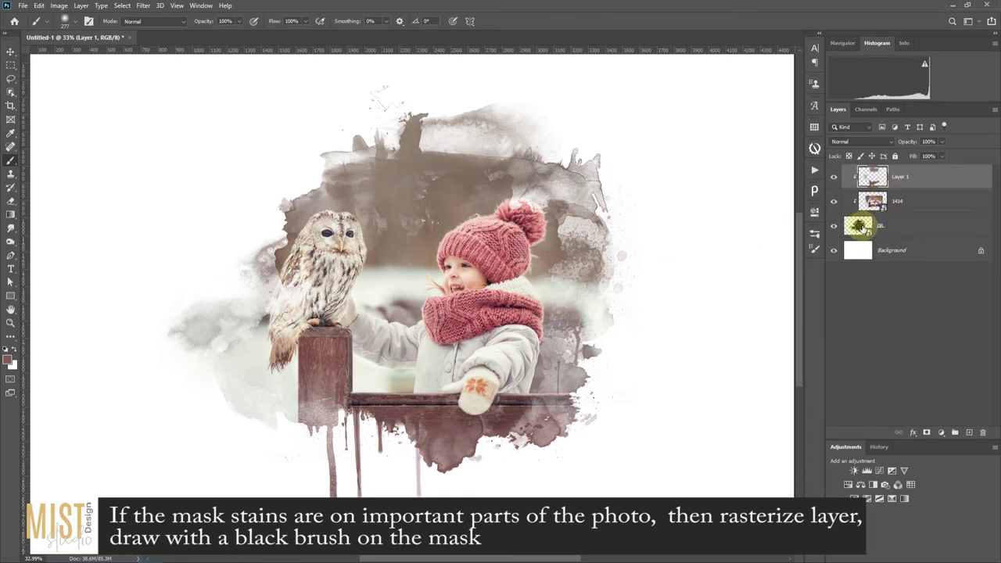
pyautogui.click(865, 227)
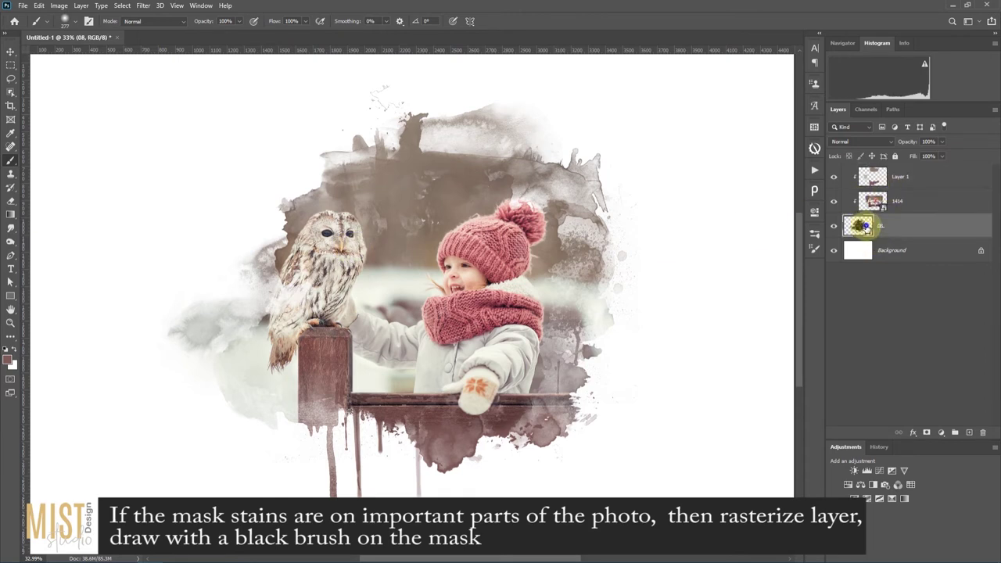
pyautogui.rightClick(866, 227)
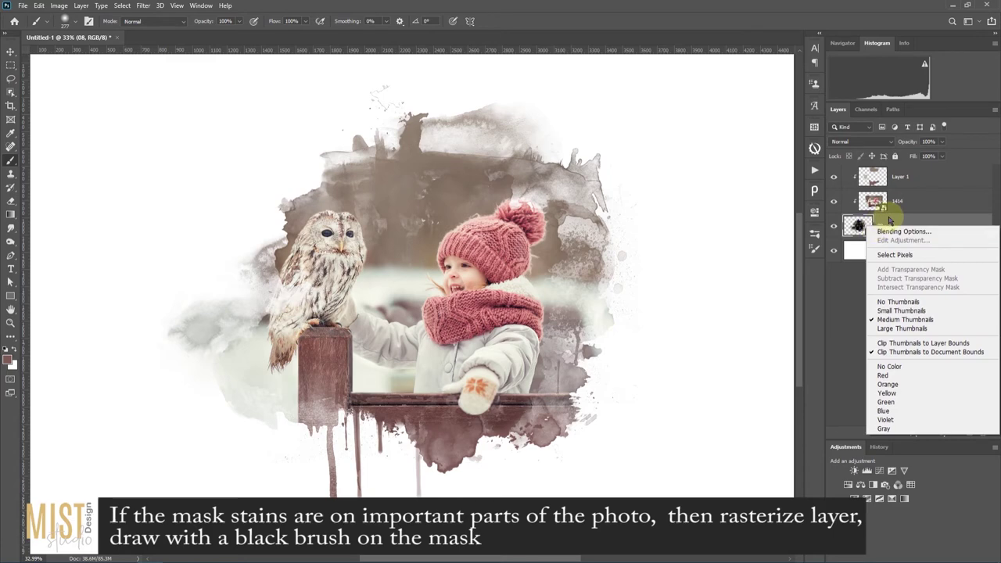
pyautogui.click(888, 222)
pyautogui.rightClick(890, 219)
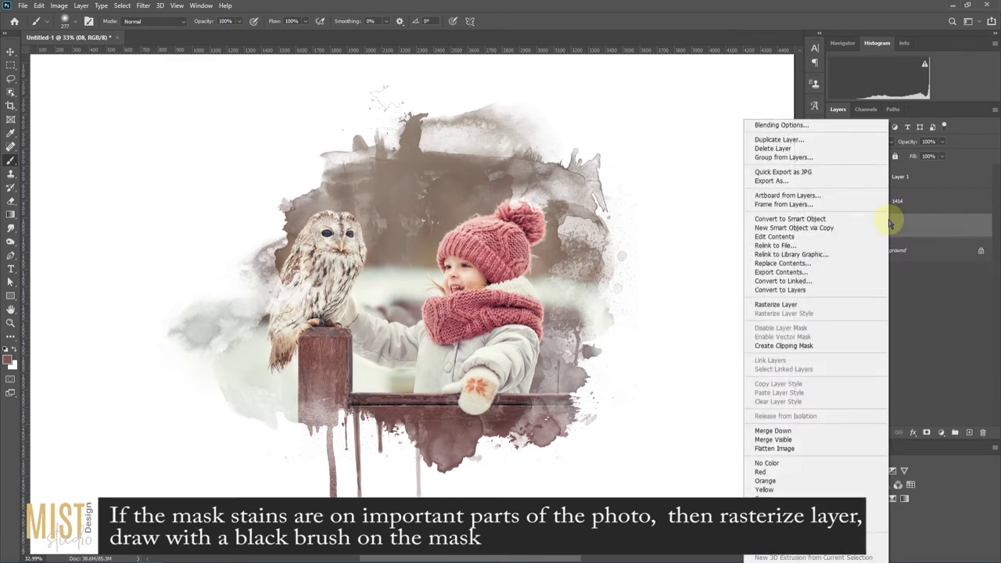
pyautogui.click(810, 306)
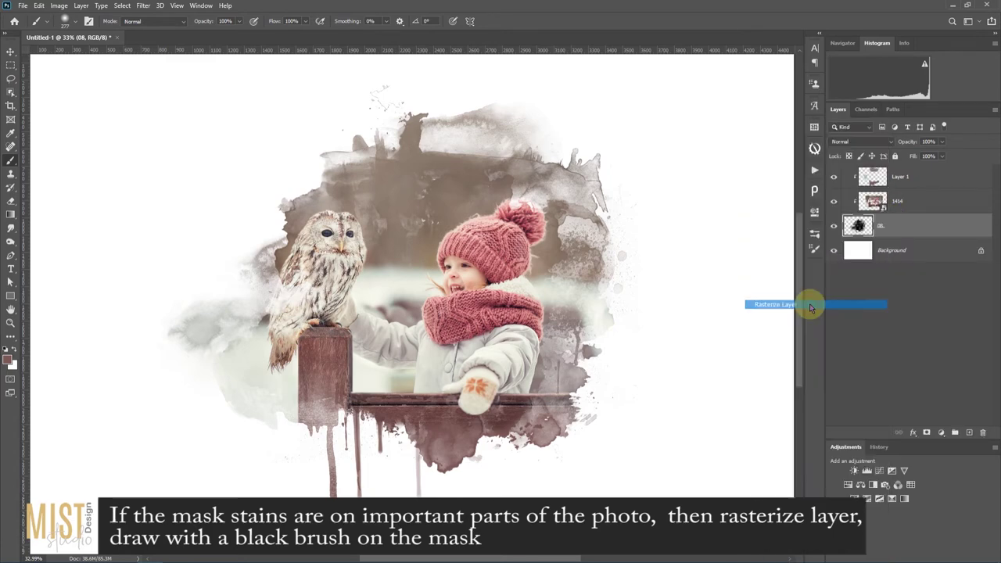
# Step: Reset the foreground color to black and paint on mask layer 08 over the stains on the girl's face, the owl and the pompom hat
pyautogui.click(5, 349)
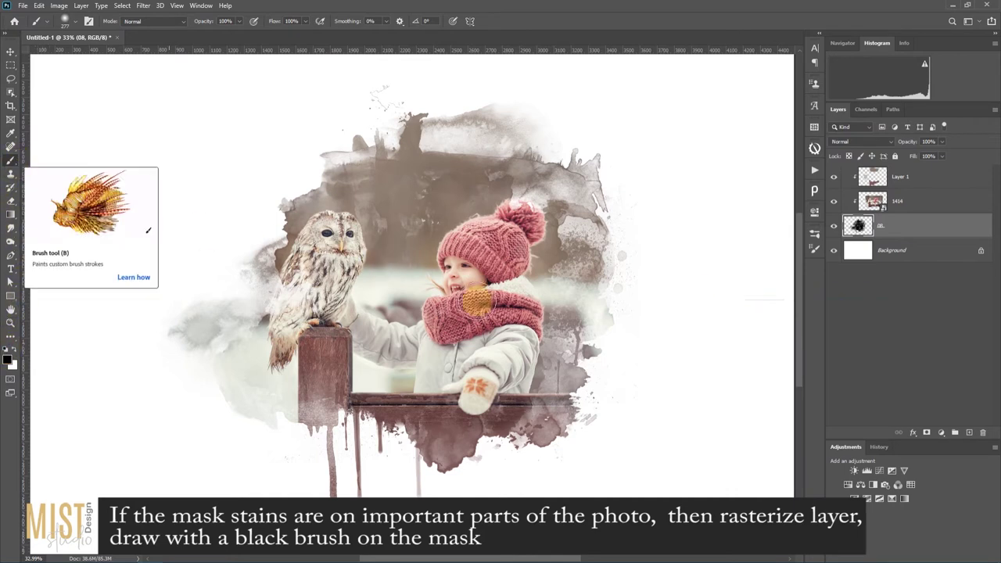
pyautogui.click(849, 227)
pyautogui.click(466, 262)
pyautogui.moveTo(327, 231)
pyautogui.mouseDown()
pyautogui.moveTo(335, 230)
pyautogui.moveTo(321, 275)
pyautogui.mouseUp()
pyautogui.scroll(-1, 316, 278)
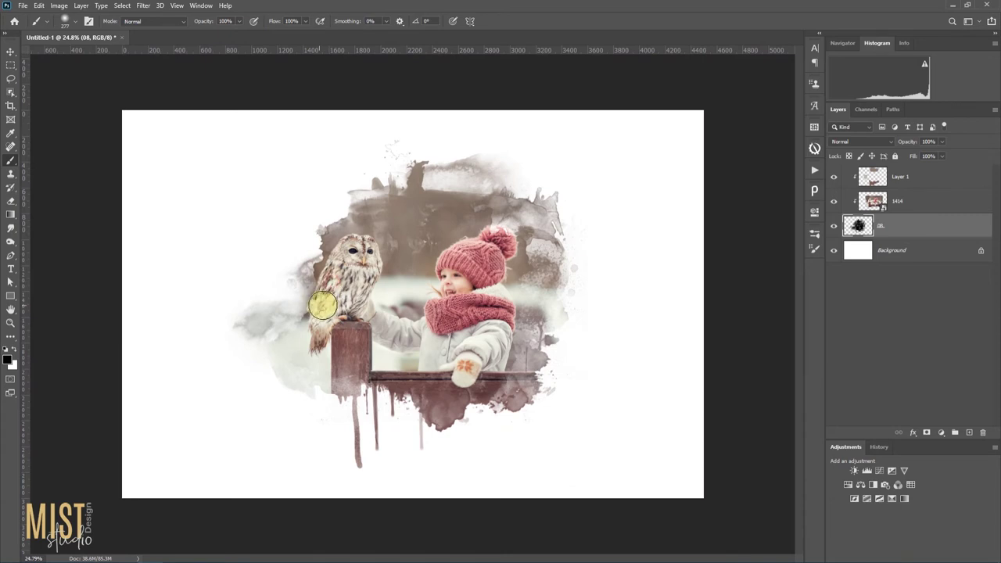
pyautogui.moveTo(324, 327); pyautogui.dragTo(335, 323)
pyautogui.click(502, 240)
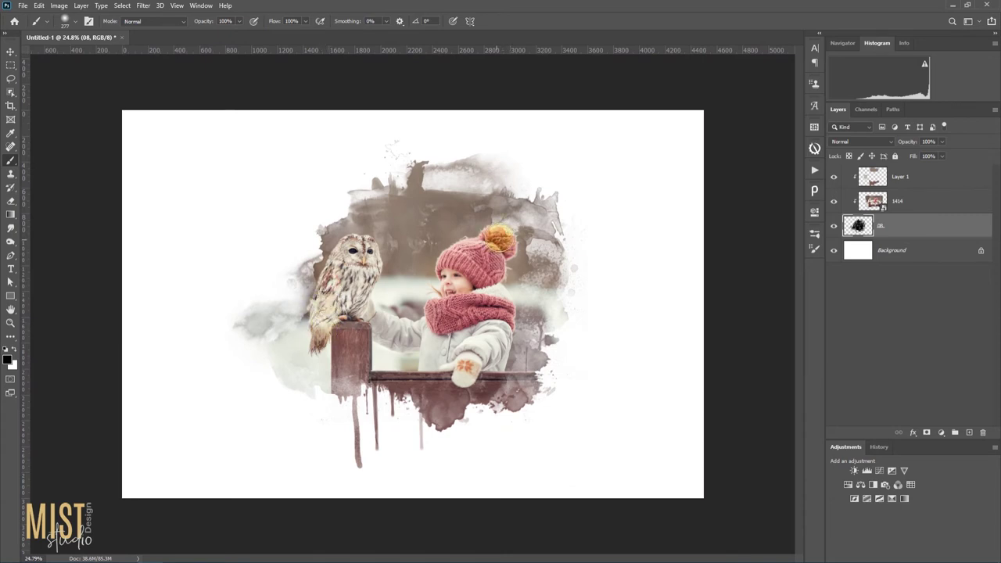
pyautogui.moveTo(494, 236); pyautogui.dragTo(467, 254)
# Step: Enlarge the brush to about 380 px and paint black on the mask over the girl's coat, face and the fence post
pyautogui.keyDown('alt'); pyautogui.rightClick(468, 259); pyautogui.keyUp('alt')
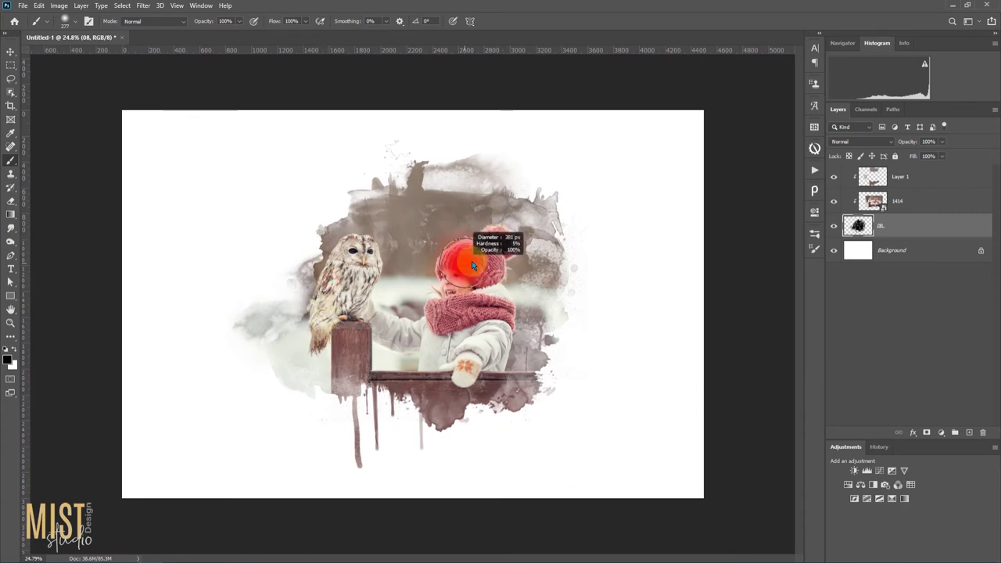
pyautogui.click(463, 348)
pyautogui.moveTo(463, 348)
pyautogui.mouseDown()
pyautogui.moveTo(462, 366)
pyautogui.moveTo(438, 361)
pyautogui.mouseUp()
pyautogui.click(439, 279)
pyautogui.moveTo(356, 412)
pyautogui.mouseDown()
pyautogui.moveTo(315, 412)
pyautogui.moveTo(344, 340)
pyautogui.moveTo(337, 300)
pyautogui.moveTo(353, 261)
pyautogui.moveTo(331, 313)
pyautogui.mouseUp()
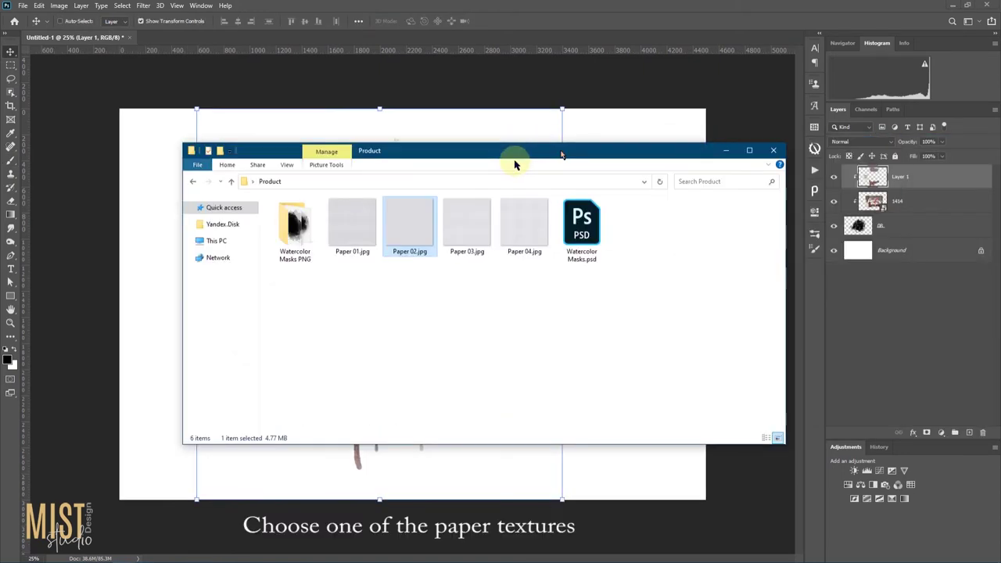
# Step: Open Paper 02.jpg, copy its texture into the composition as the top layer, close the file and center the texture over the canvas
pyautogui.moveTo(366, 249); pyautogui.dragTo(510, 43)
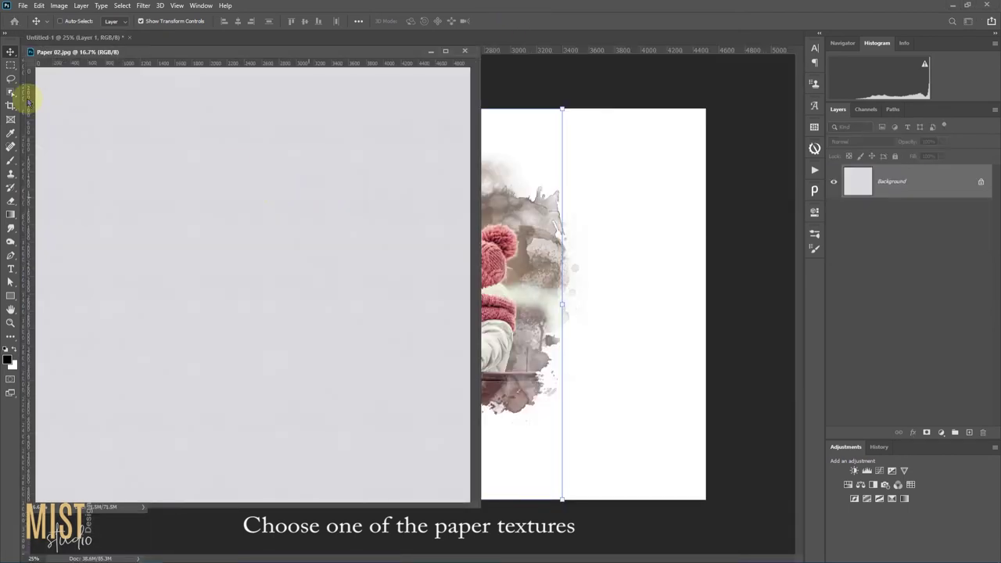
pyautogui.moveTo(262, 250); pyautogui.dragTo(532, 223)
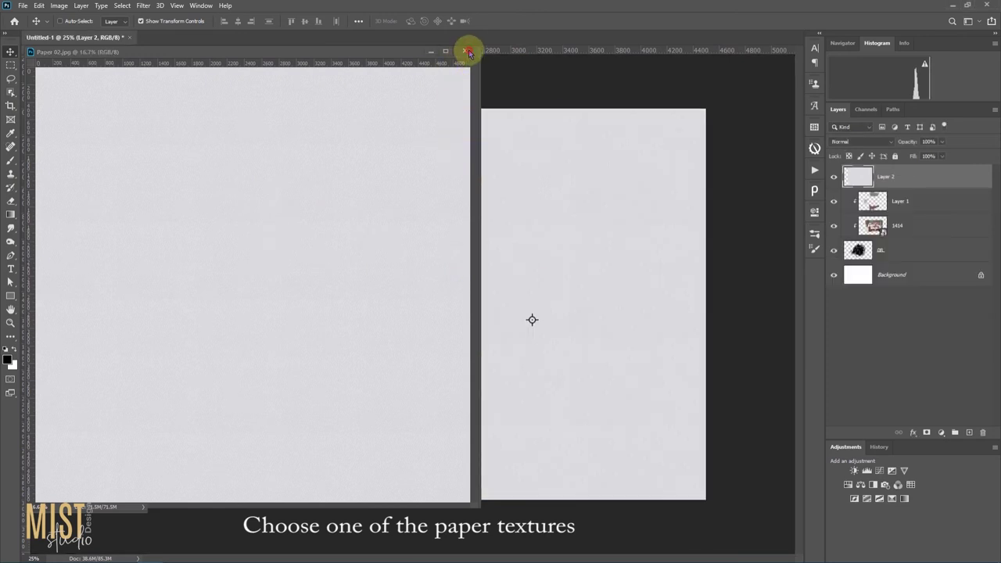
pyautogui.click(464, 51)
pyautogui.moveTo(641, 383); pyautogui.dragTo(521, 384)
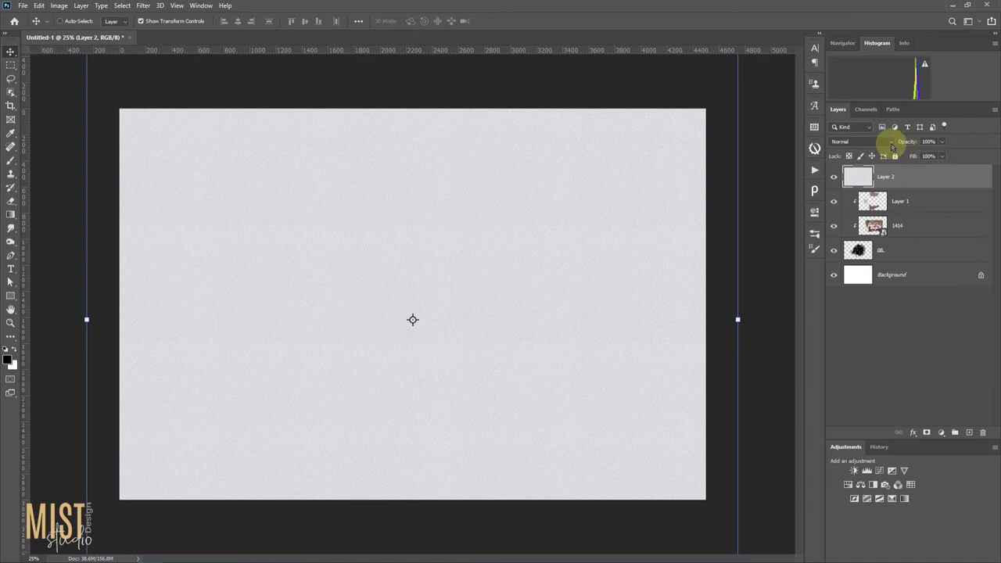
# Step: Set the paper texture layer's blend mode to Multiply and its opacity to 70%
pyautogui.click(890, 143)
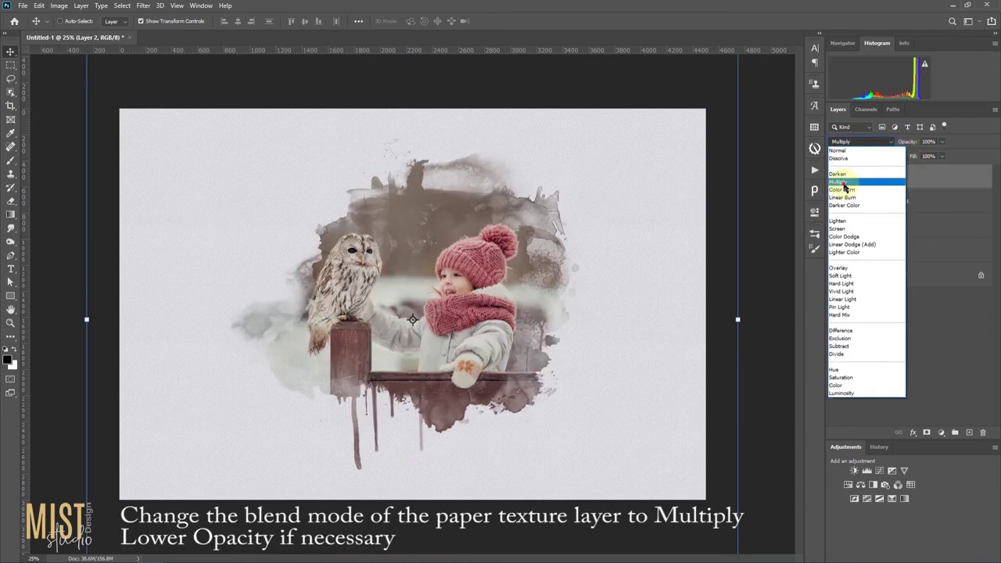
pyautogui.click(845, 186)
pyautogui.click(942, 141)
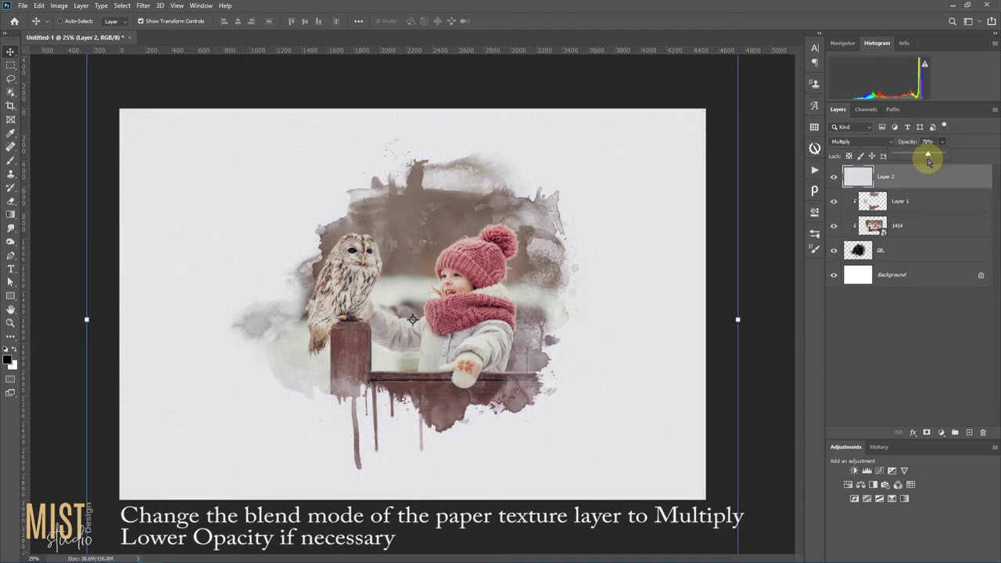
# Step: Add a solid color fill layer above the paper texture in pale cream, #fcf7ea
pyautogui.click(941, 432)
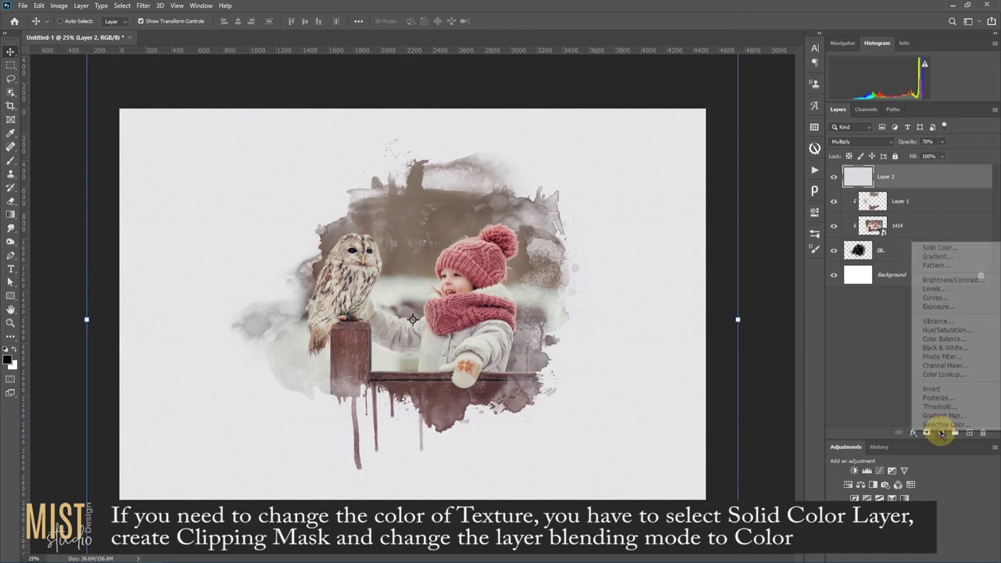
pyautogui.click(936, 251)
pyautogui.moveTo(778, 316); pyautogui.dragTo(775, 300)
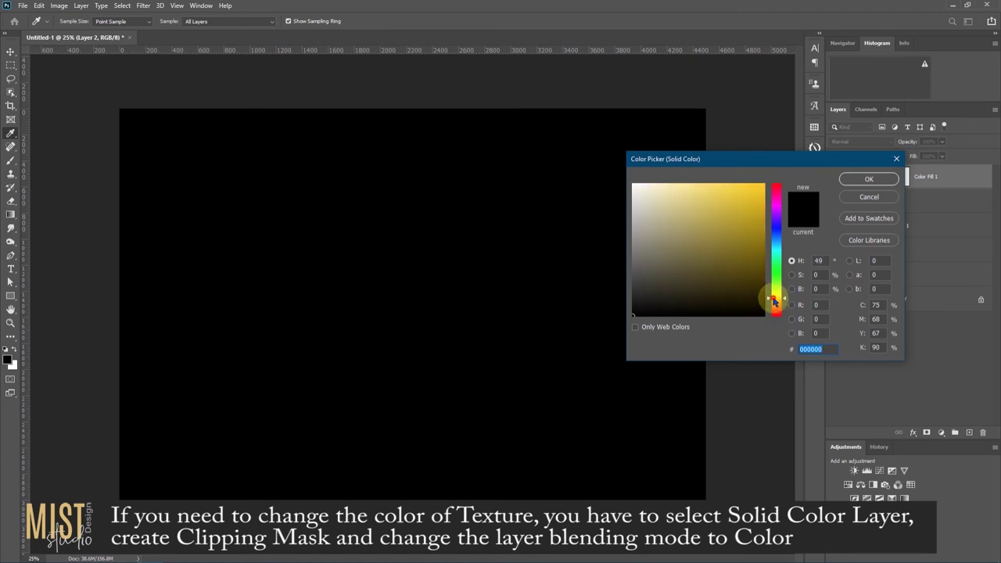
pyautogui.moveTo(775, 295); pyautogui.dragTo(775, 300)
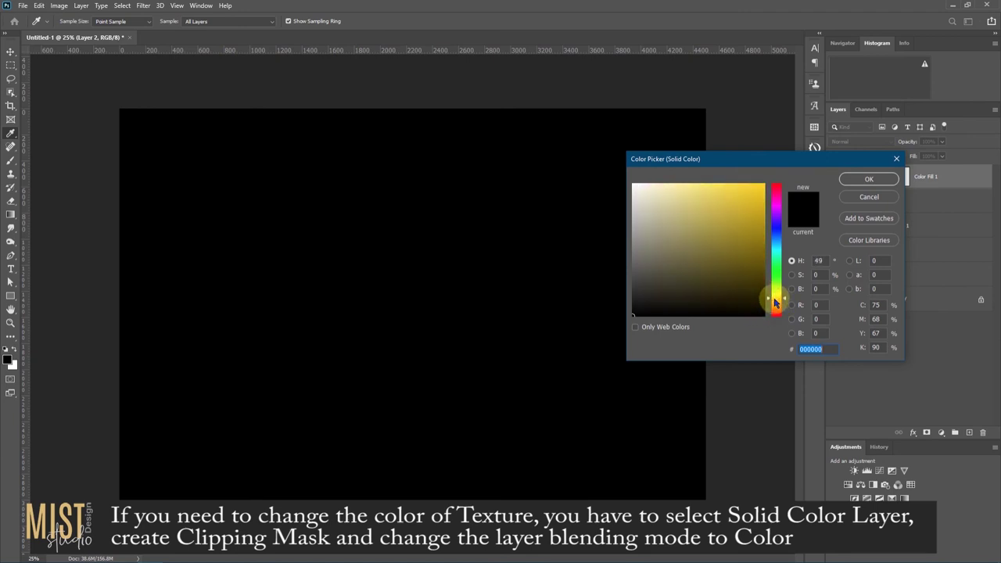
pyautogui.click(642, 185)
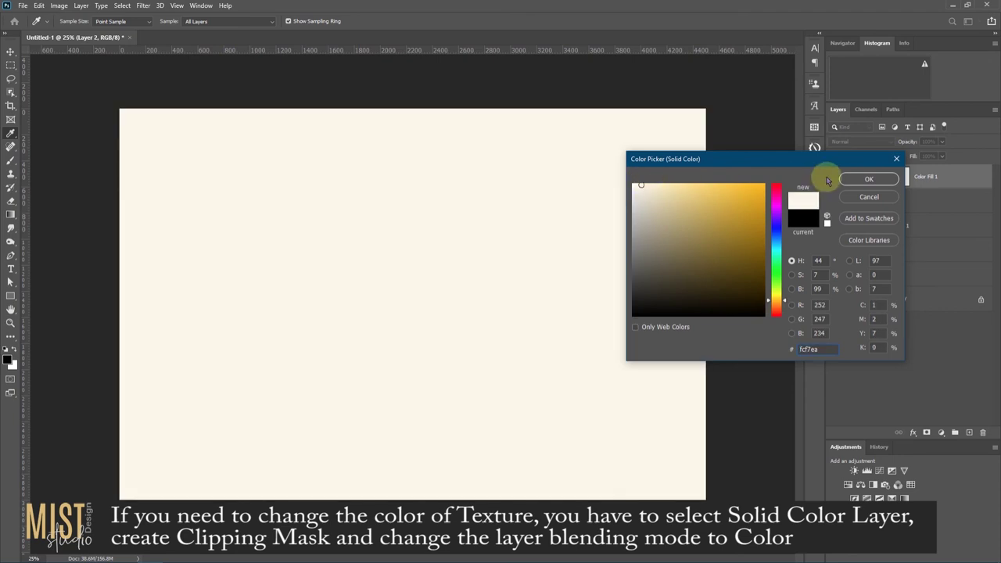
pyautogui.click(852, 180)
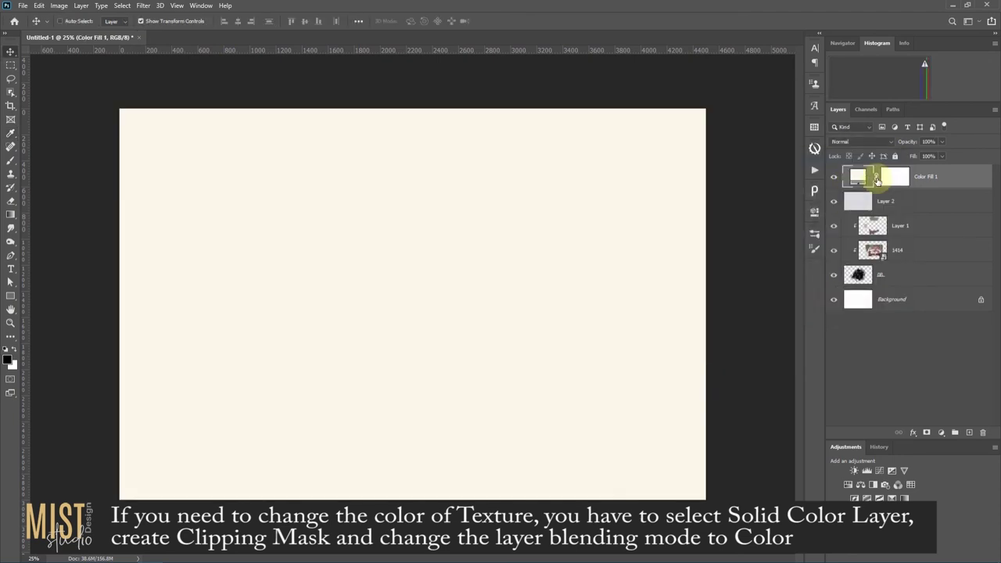
# Step: Clip the color fill layer to the paper texture layer and set its blend mode to Color
pyautogui.rightClick(925, 179)
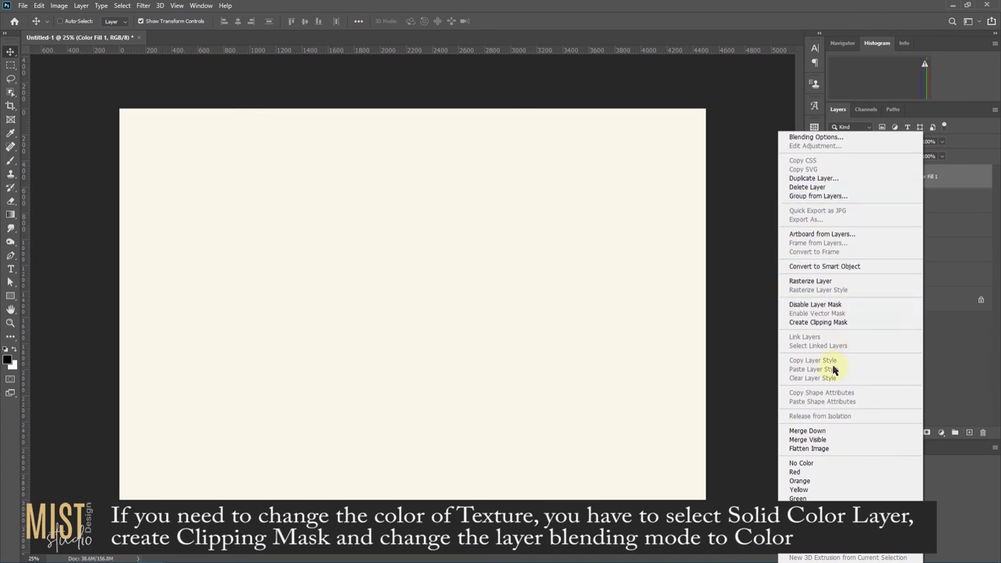
pyautogui.click(819, 323)
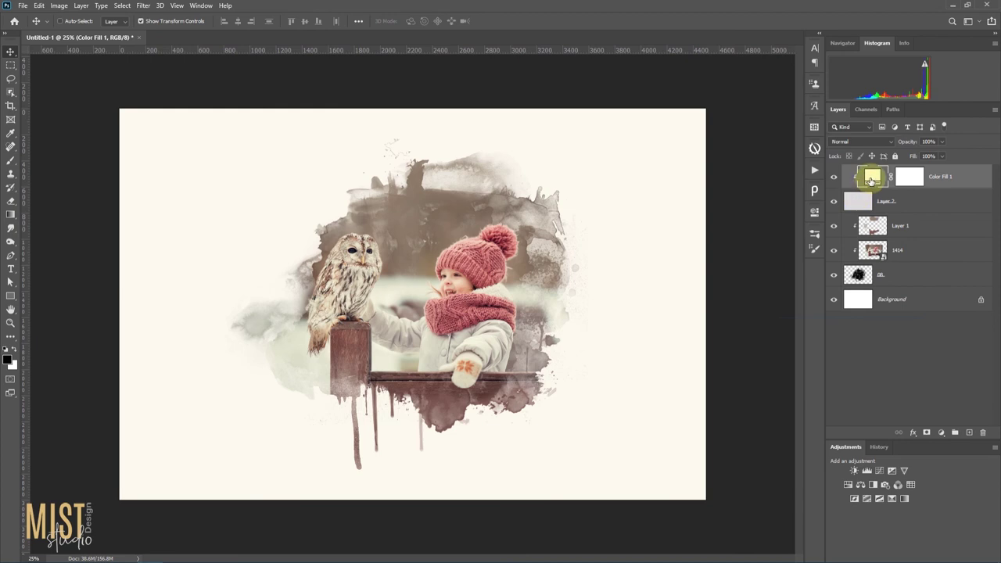
pyautogui.click(884, 142)
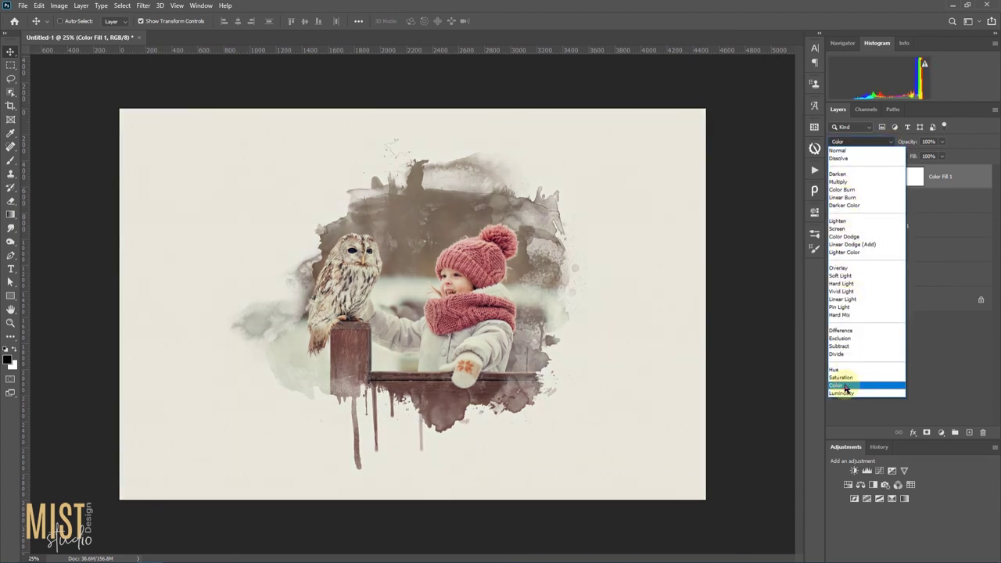
pyautogui.click(845, 387)
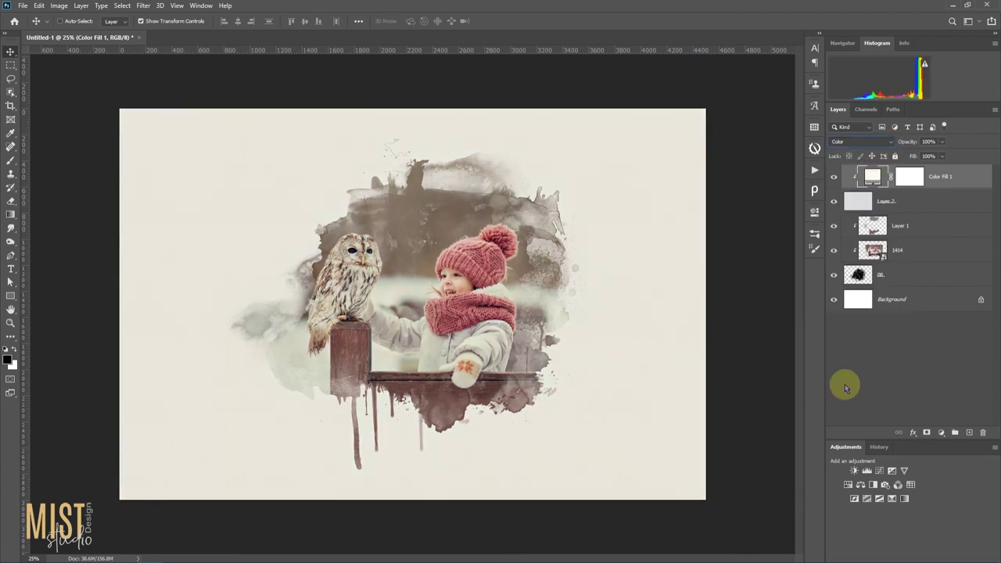
pyautogui.click(834, 179)
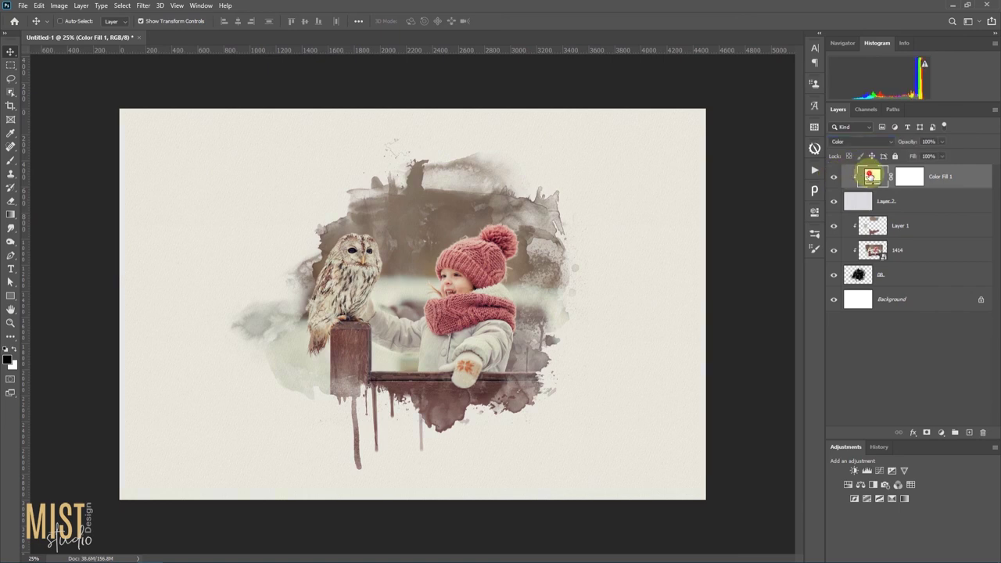
# Step: Change the fill layer's color to a paler, less saturated off-white and toggle the layer's visibility to compare the tint
pyautogui.doubleClick(870, 176)
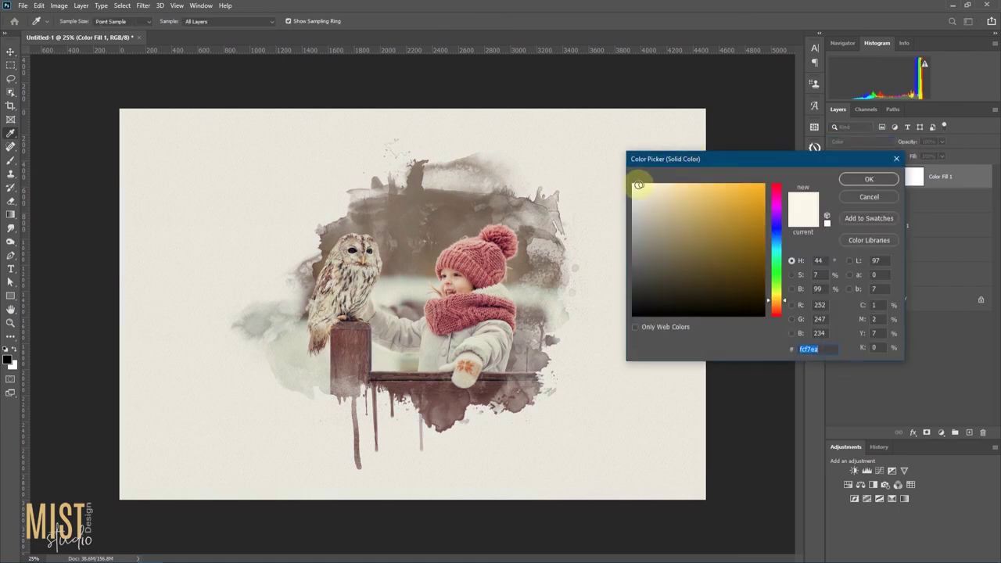
pyautogui.moveTo(639, 184); pyautogui.dragTo(636, 186)
pyautogui.click(868, 179)
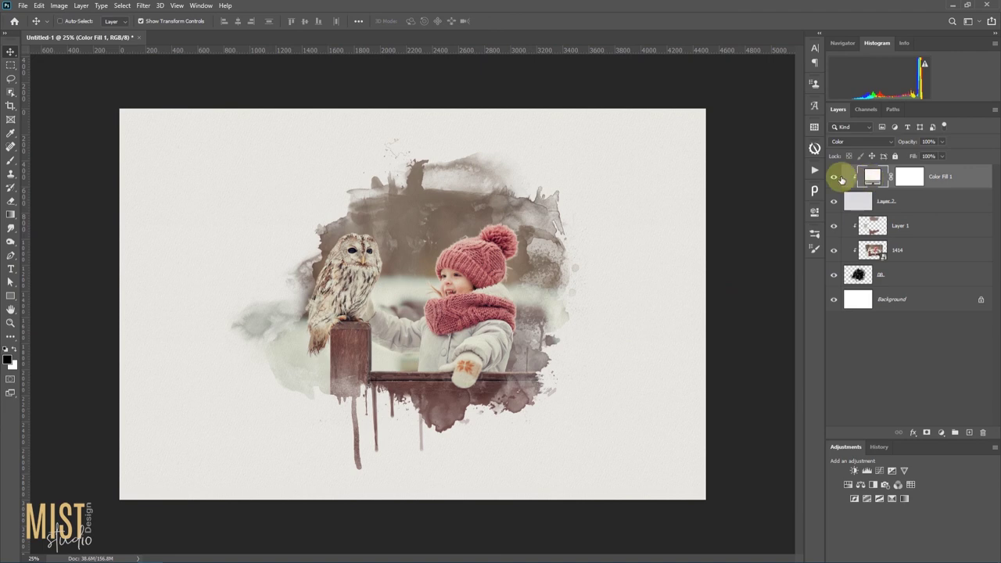
pyautogui.click(835, 179)
pyautogui.click(834, 180)
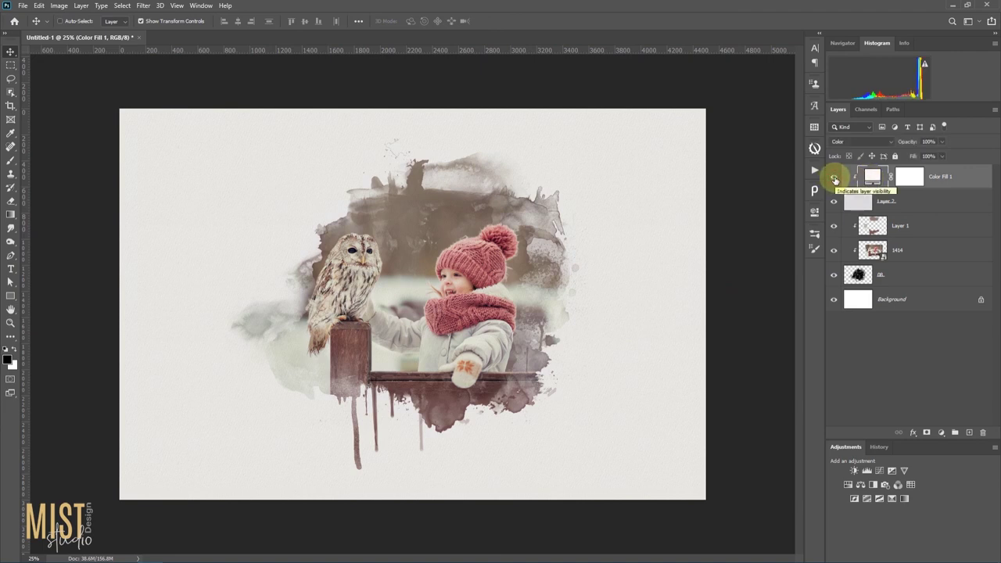